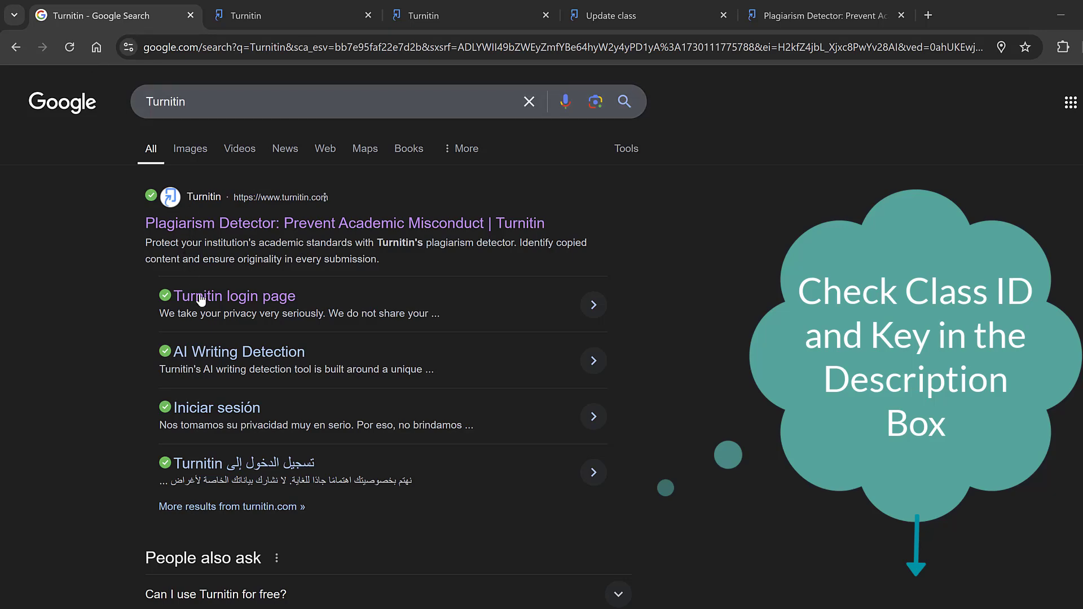
- Open the Turnitin login page from the Turnitin result in Google Search
click(205, 306)
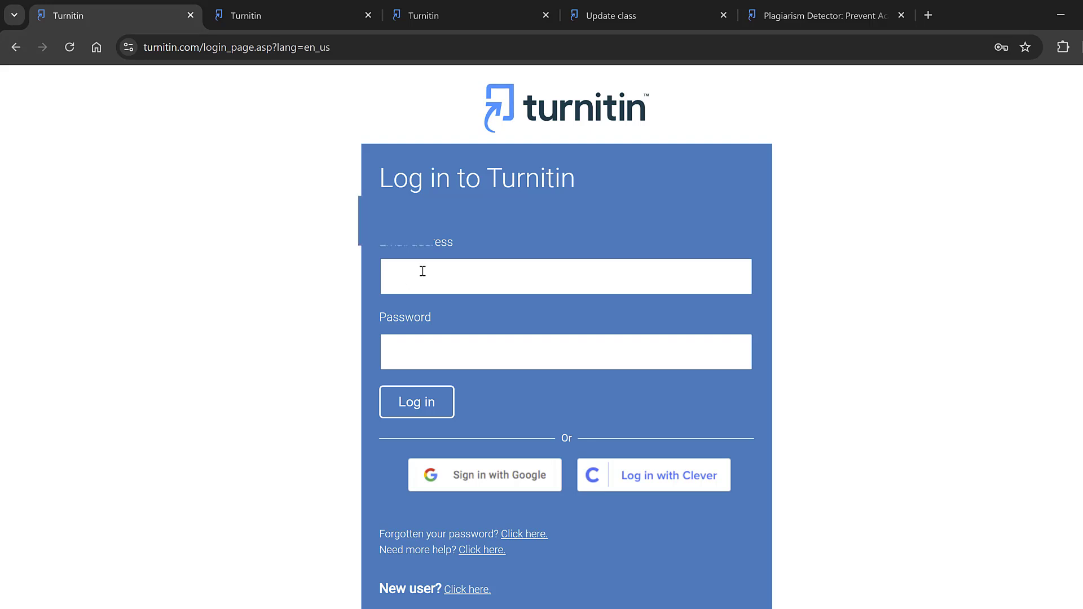
- Go to the class-list tab and open the instructor's empty Quick Submit inbox
click(442, 20)
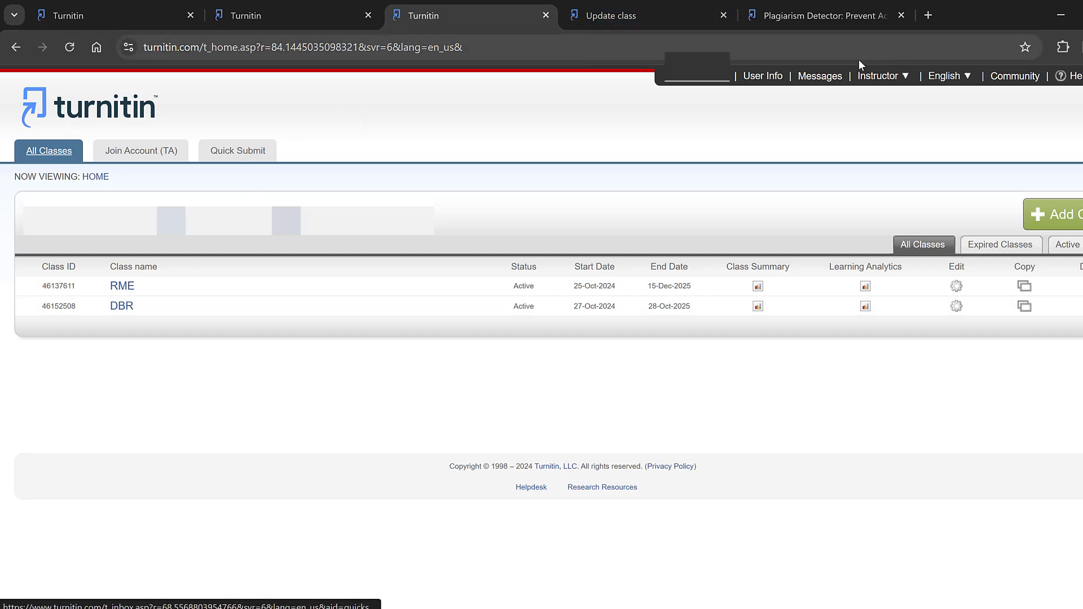
click(888, 80)
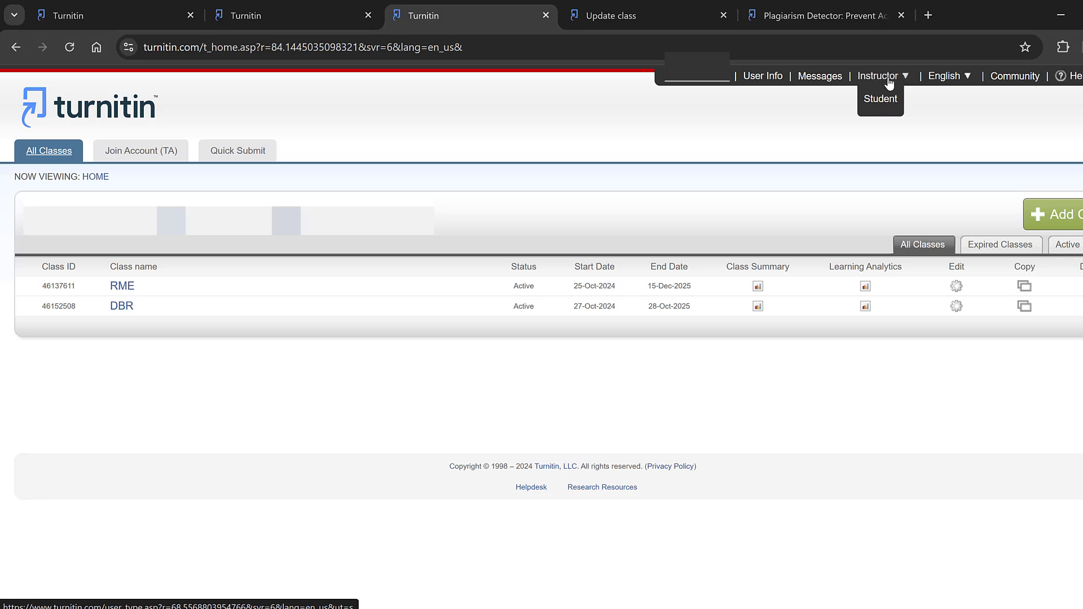
click(257, 157)
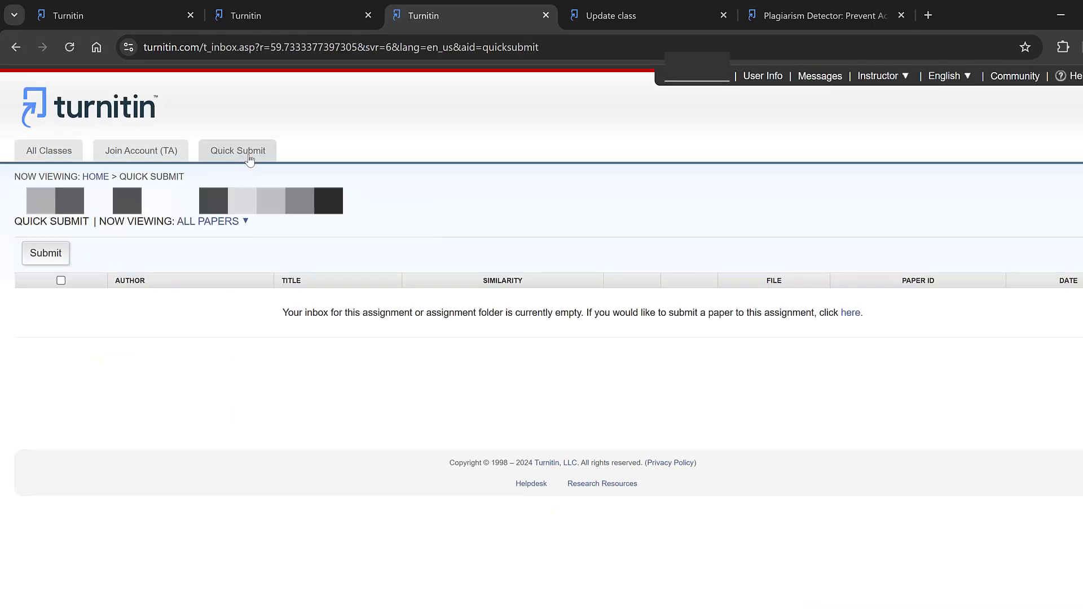
- Start a Quick Submit searching internet, student papers and publications, with no repository
click(42, 254)
click(57, 167)
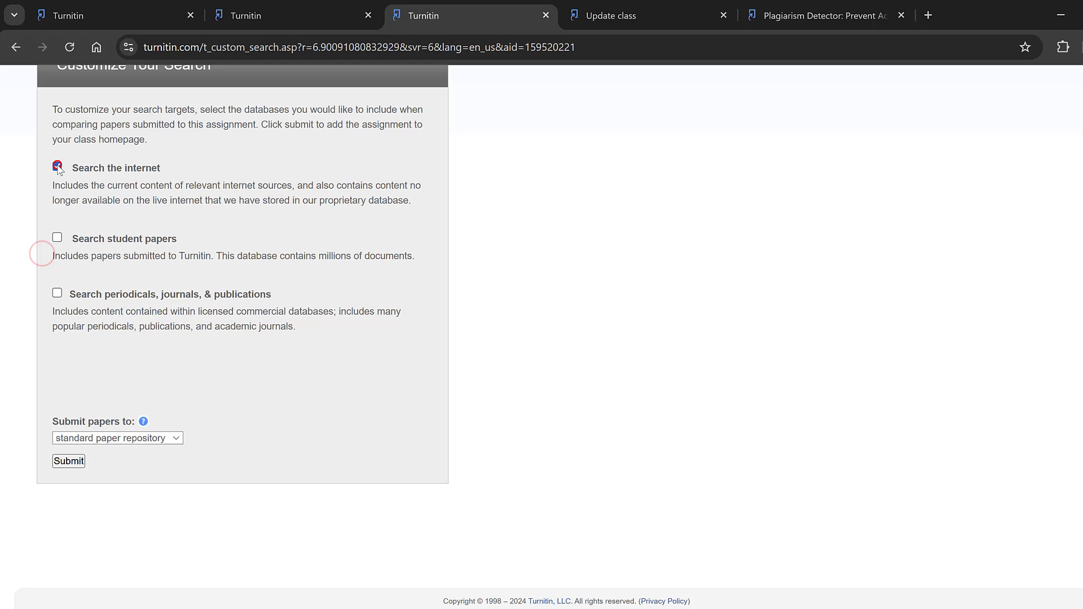
click(56, 238)
click(55, 294)
click(123, 441)
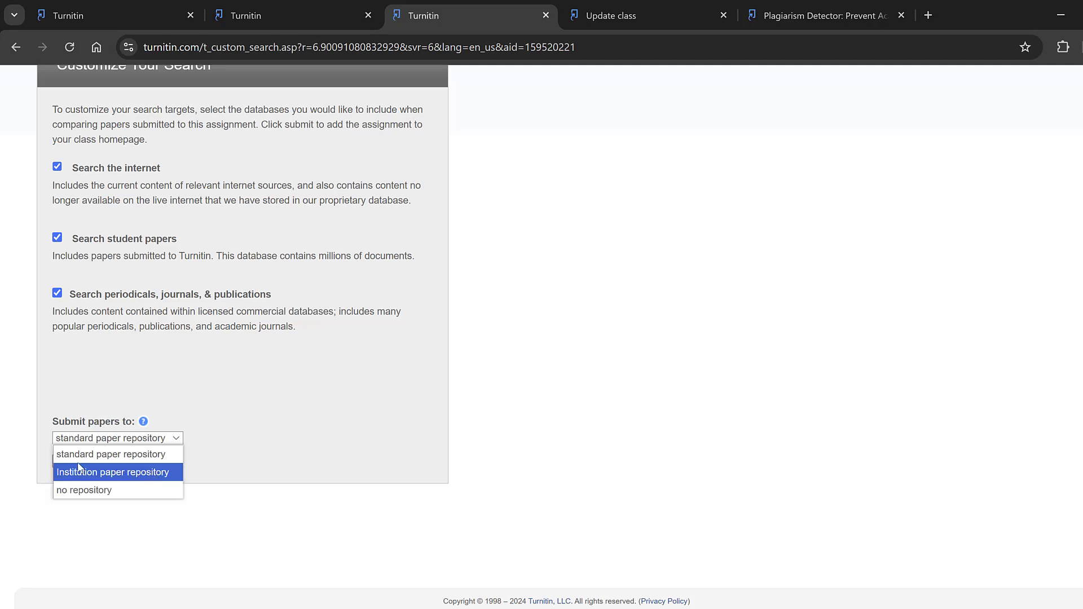
click(80, 491)
click(68, 461)
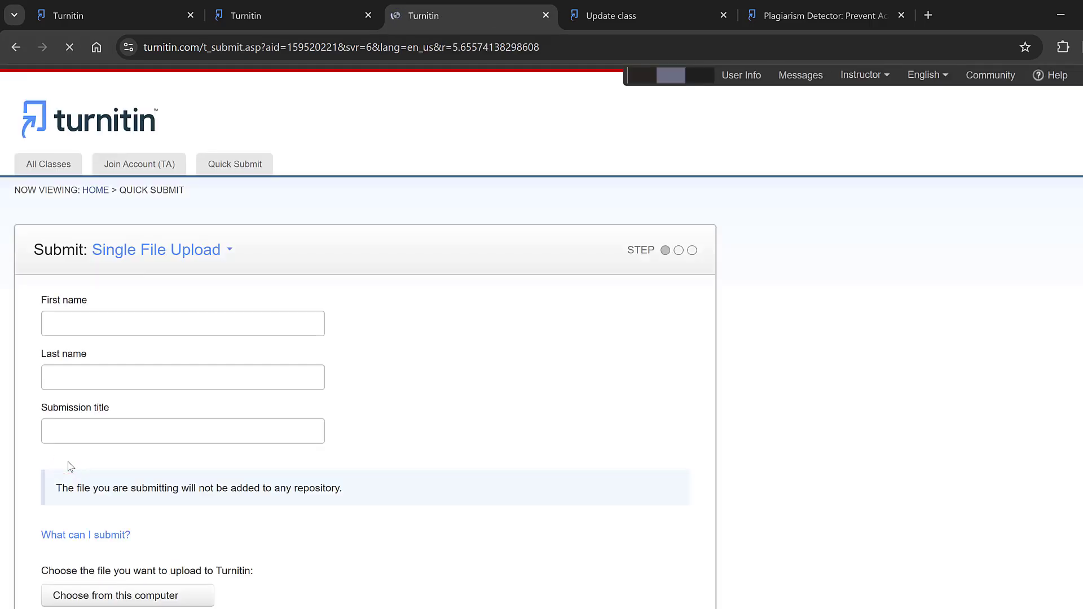
- Enter 'tt' as the author's first name, last name and submission title
click(100, 323)
text(tt)
click(64, 383)
text(tt)
click(64, 431)
text(tt)
- Upload 'Paper on Difference Between Plagiarism and Similarity.docx' from the computer
scroll(104, 452, down, 3)
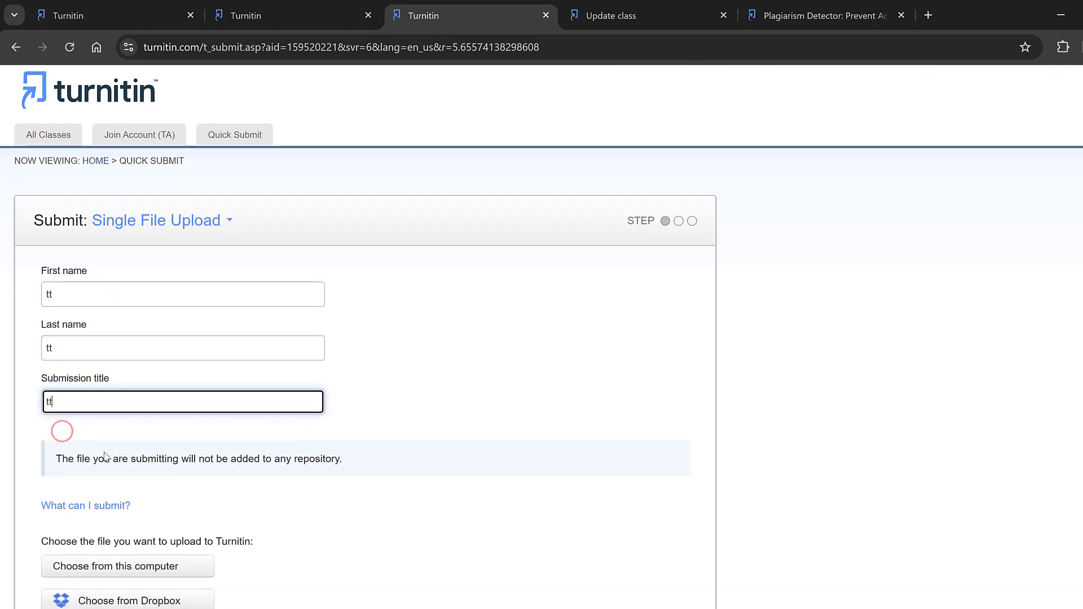
click(141, 450)
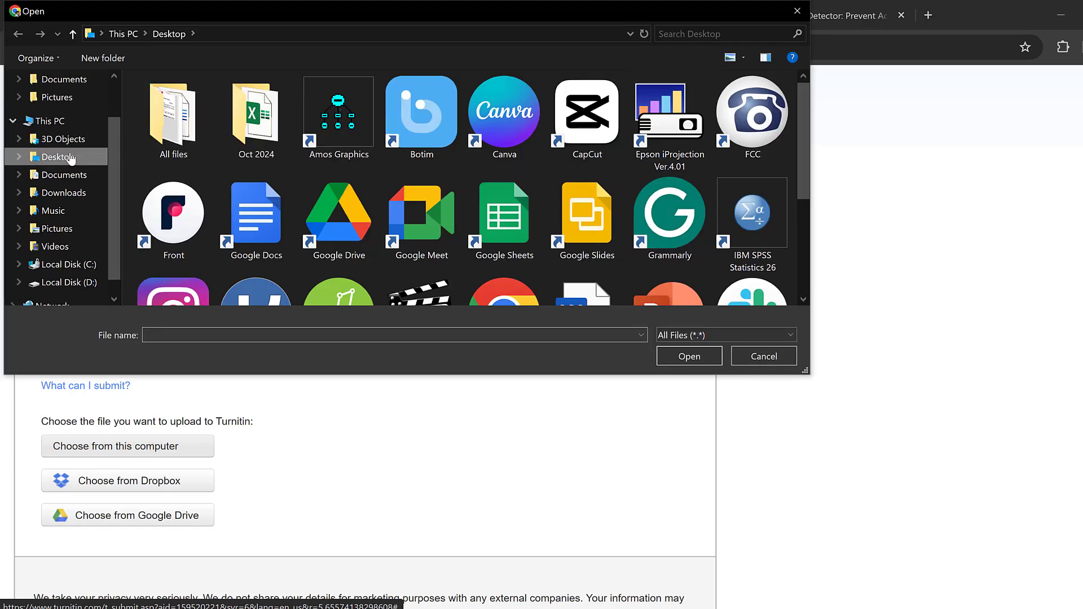
scroll(621, 158, down, 3)
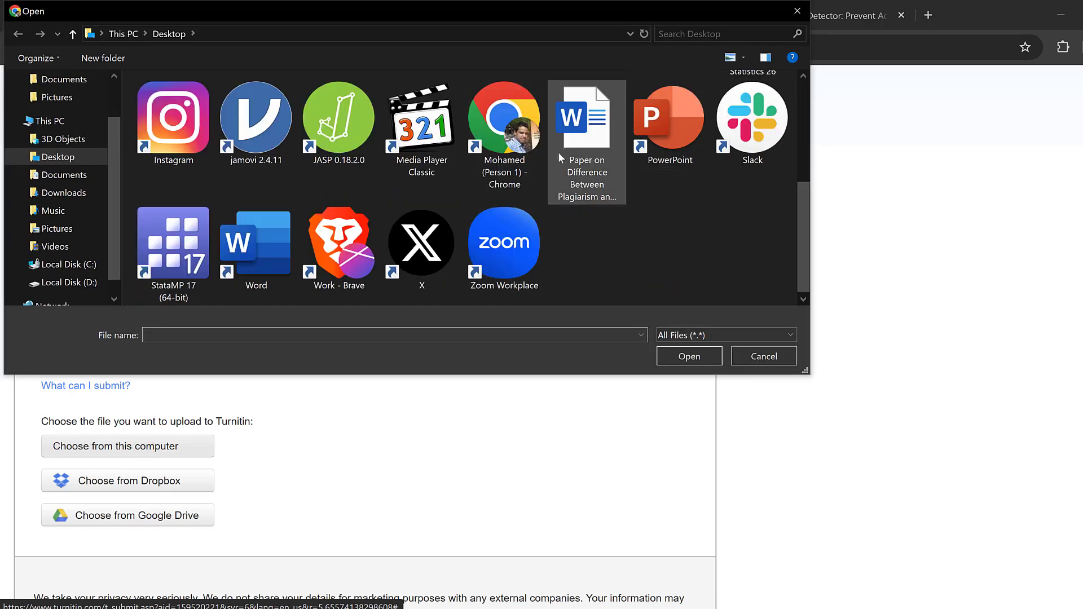
click(604, 137)
click(700, 355)
scroll(92, 498, down, 3)
click(68, 384)
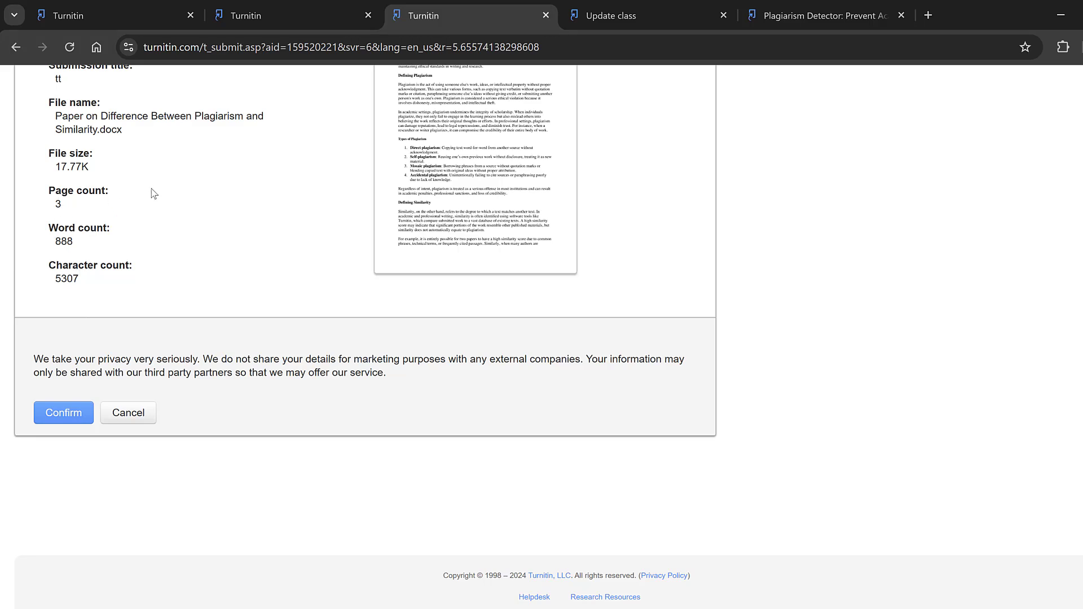
- Confirm the 3-page submission and return to the inbox showing paper tt at 13%
scroll(111, 164, up, 1)
scroll(101, 217, down, 1)
scroll(112, 225, up, 3)
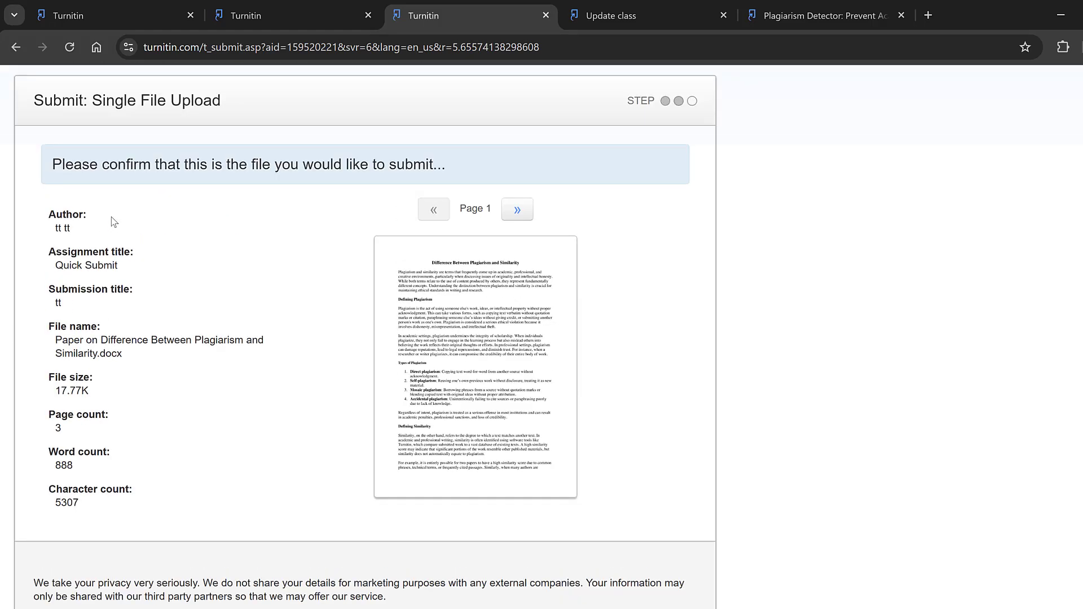
scroll(106, 288, down, 3)
click(64, 413)
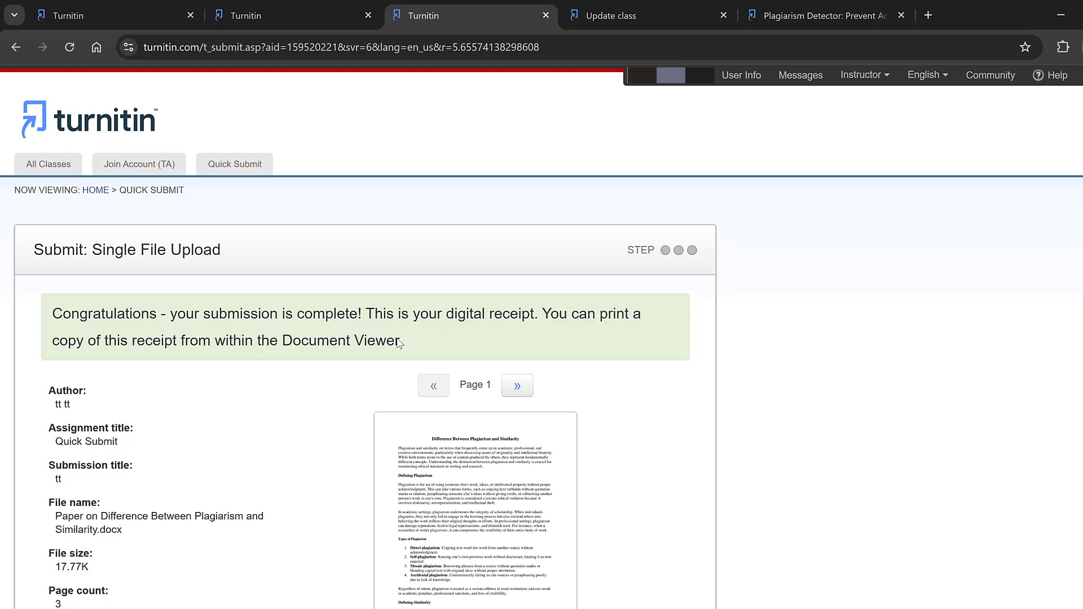
scroll(346, 345, down, 1)
scroll(345, 345, down, 8)
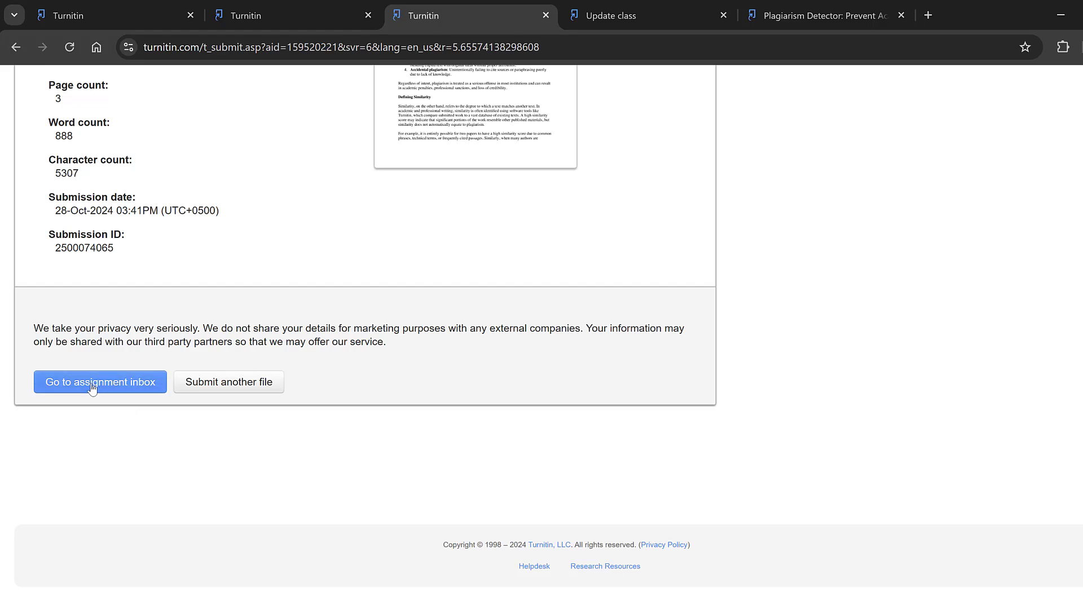
click(92, 388)
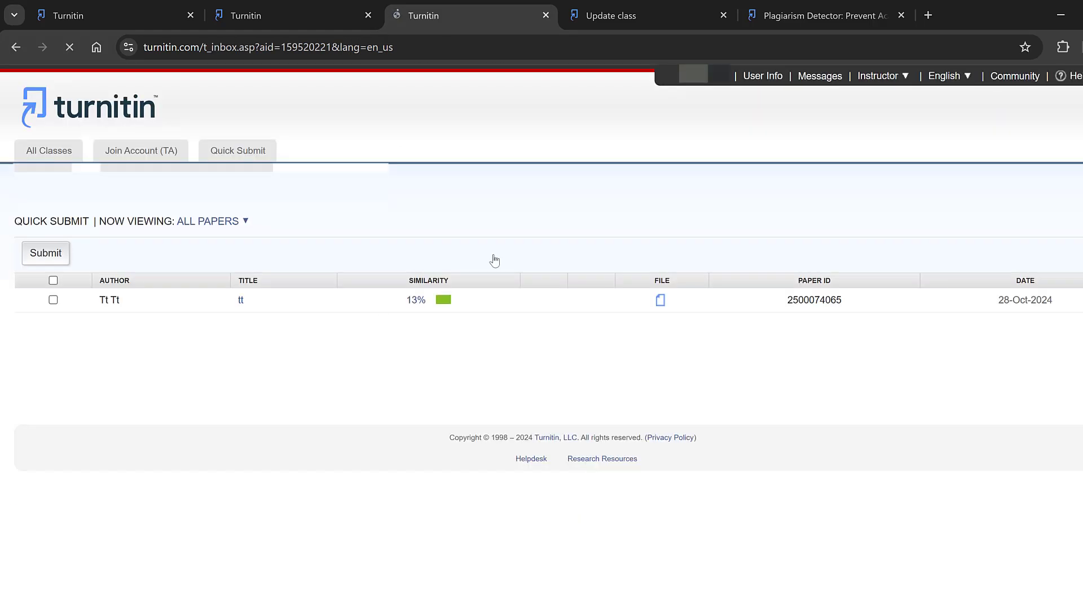
- Open paper tt's 13% similarity report, then its 72% AI writing report
click(438, 303)
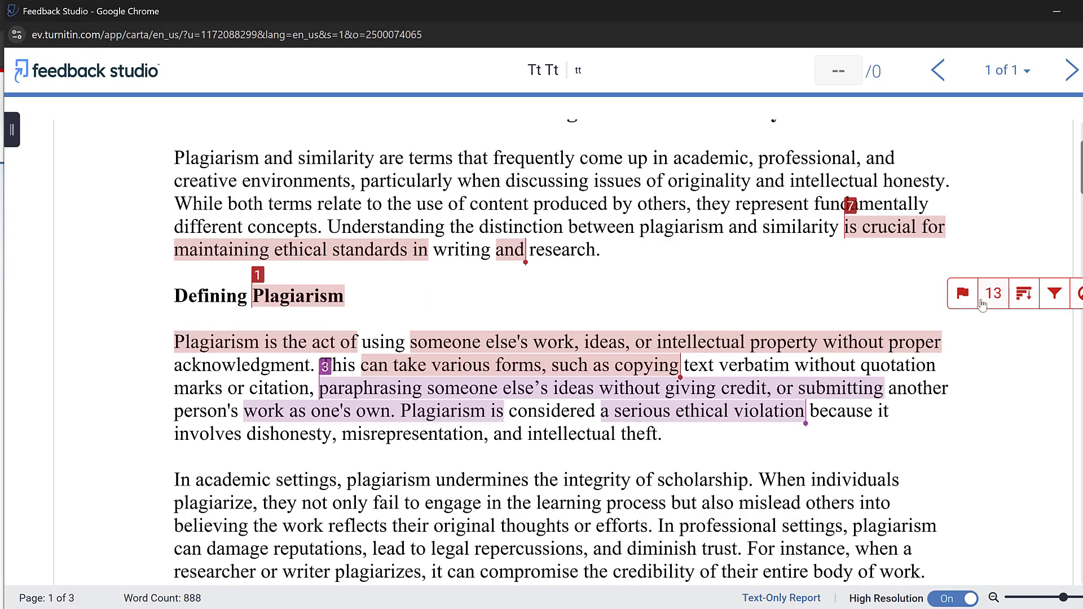
click(994, 296)
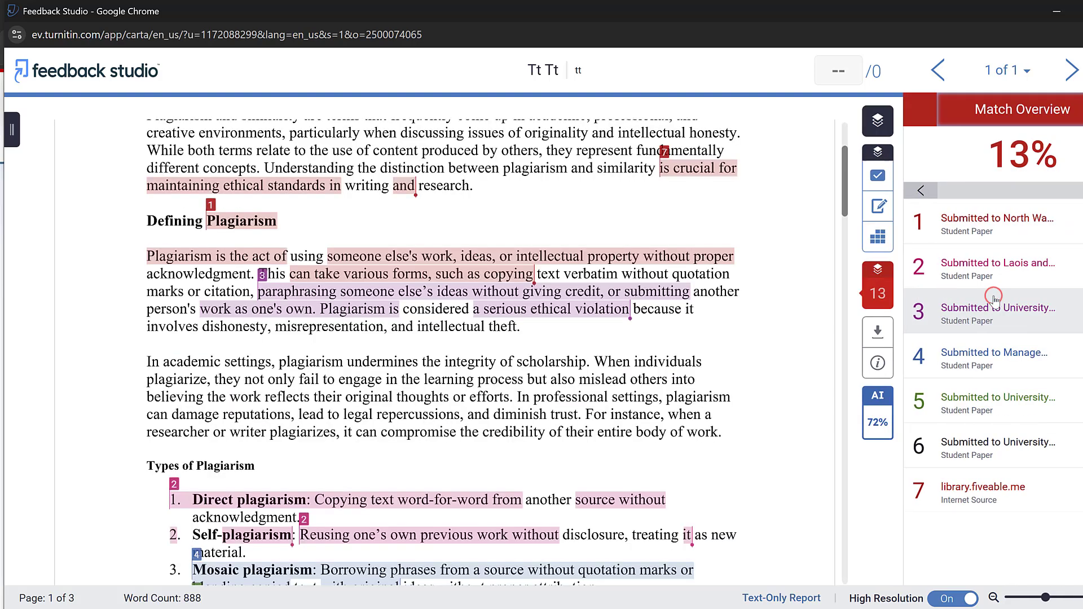
click(878, 420)
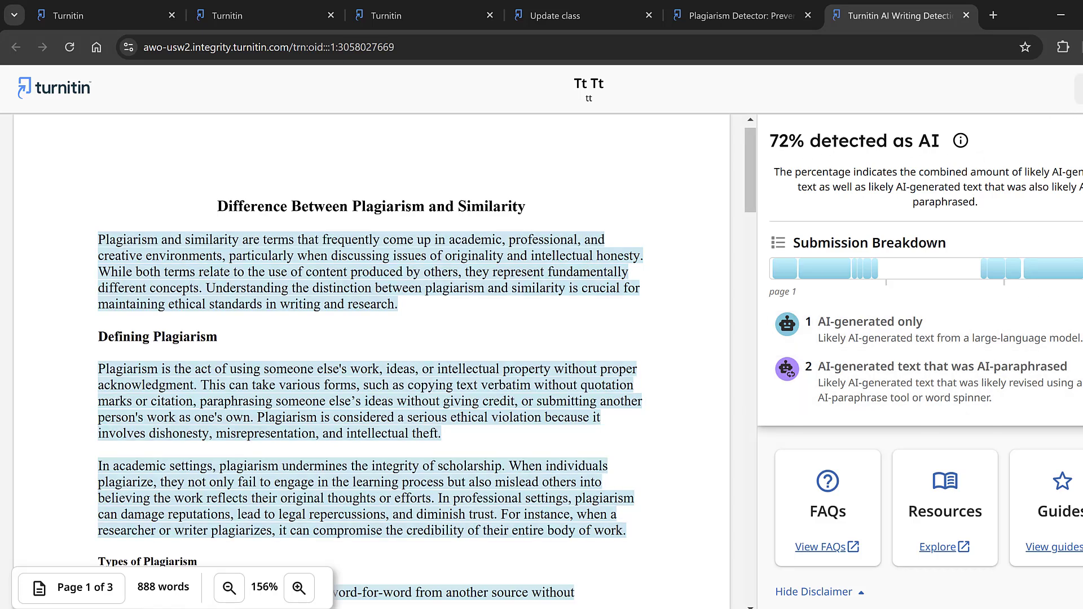
- Download the AI Writing Report as a PDF and return to the main browser window
click(1078, 88)
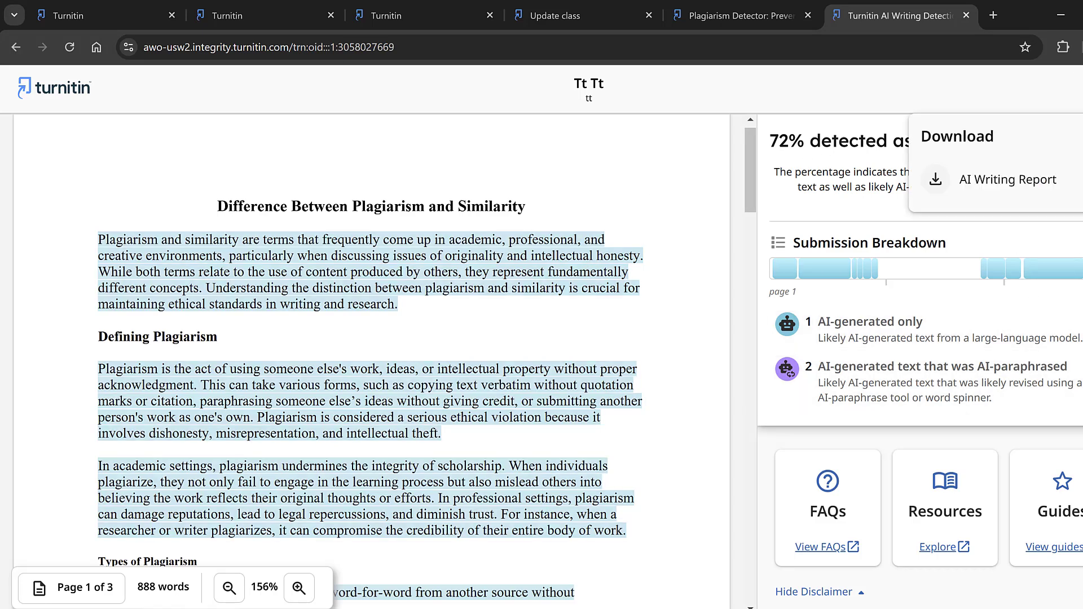
click(1014, 175)
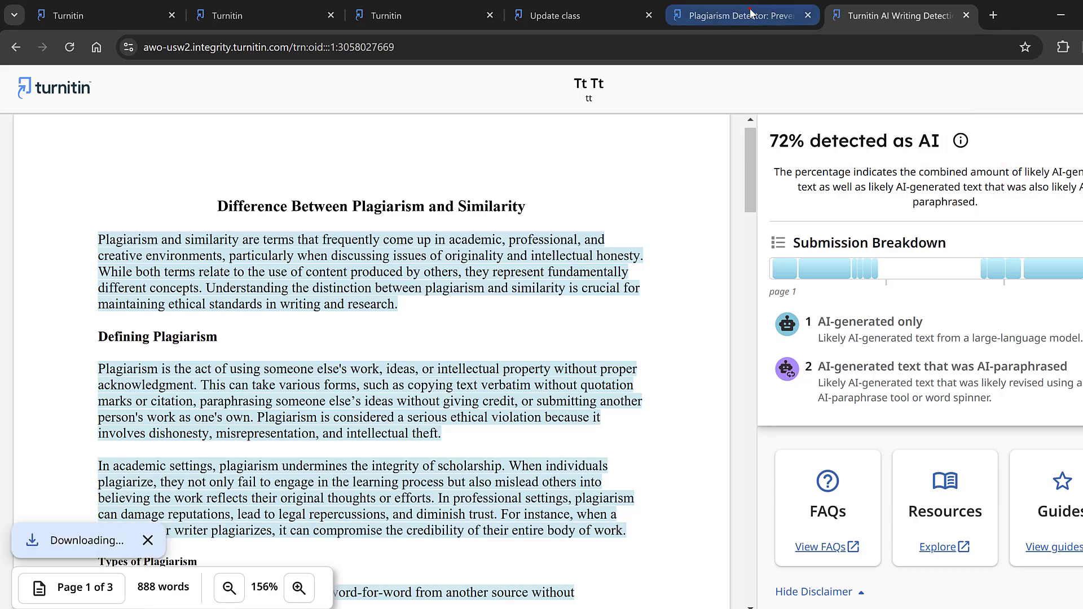
click(738, 13)
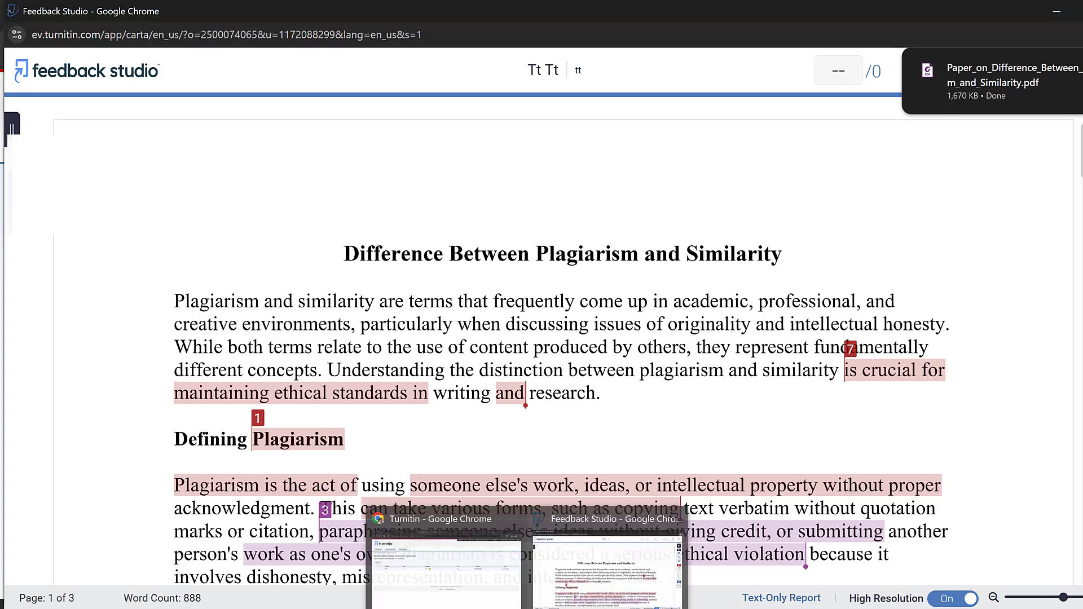
click(428, 584)
- View class RME's settings: Engineering and Composition, Postgraduate, ending 15-Dec-2025
click(698, 9)
click(600, 7)
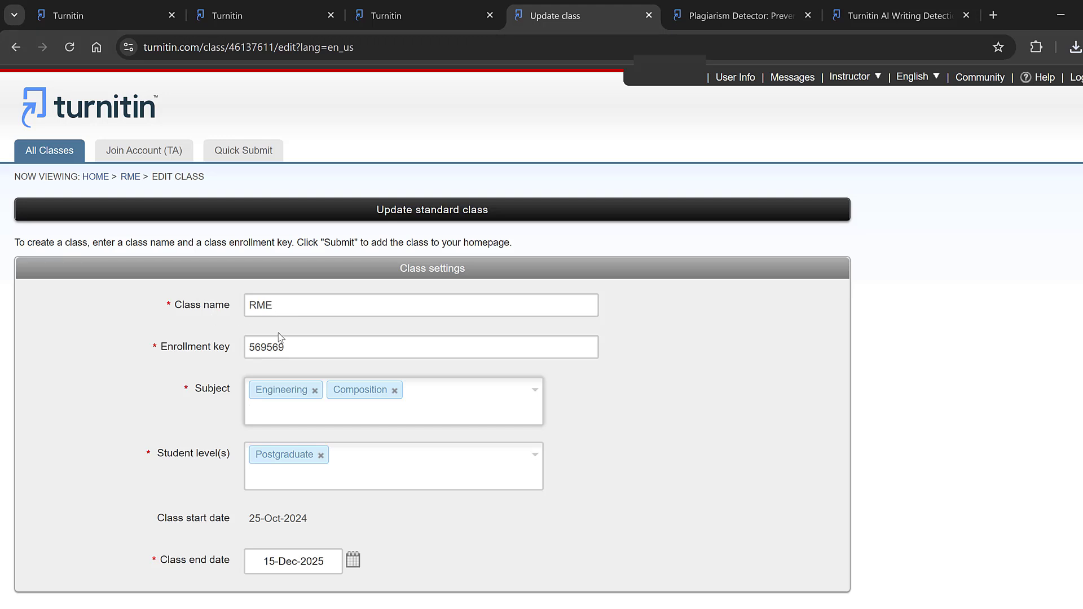
scroll(273, 466, down, 2)
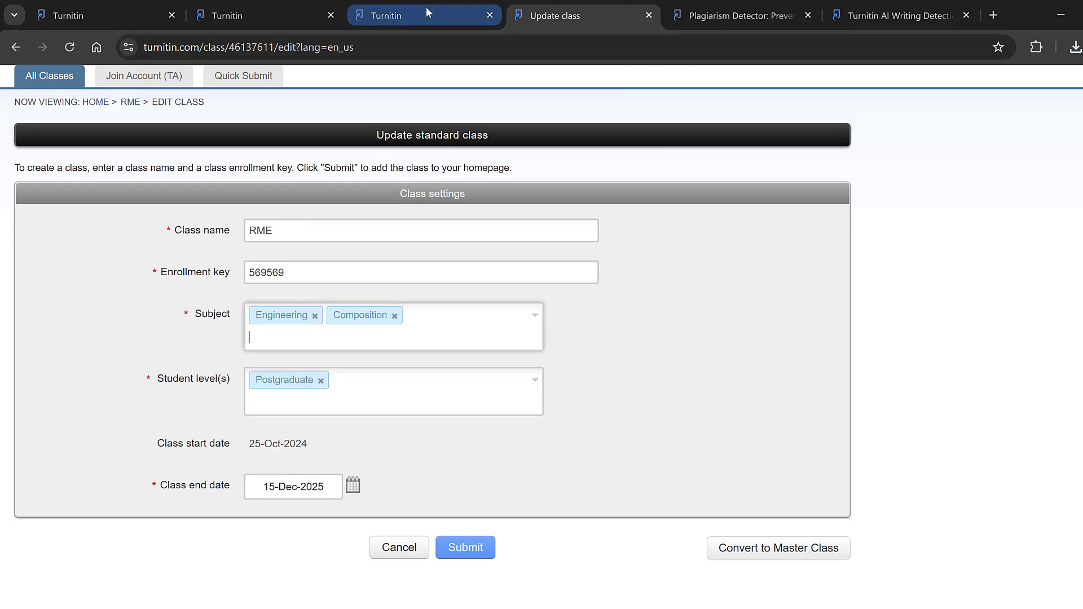
- Switch the account from Instructor to Student and open the Enroll in a class form
click(395, 16)
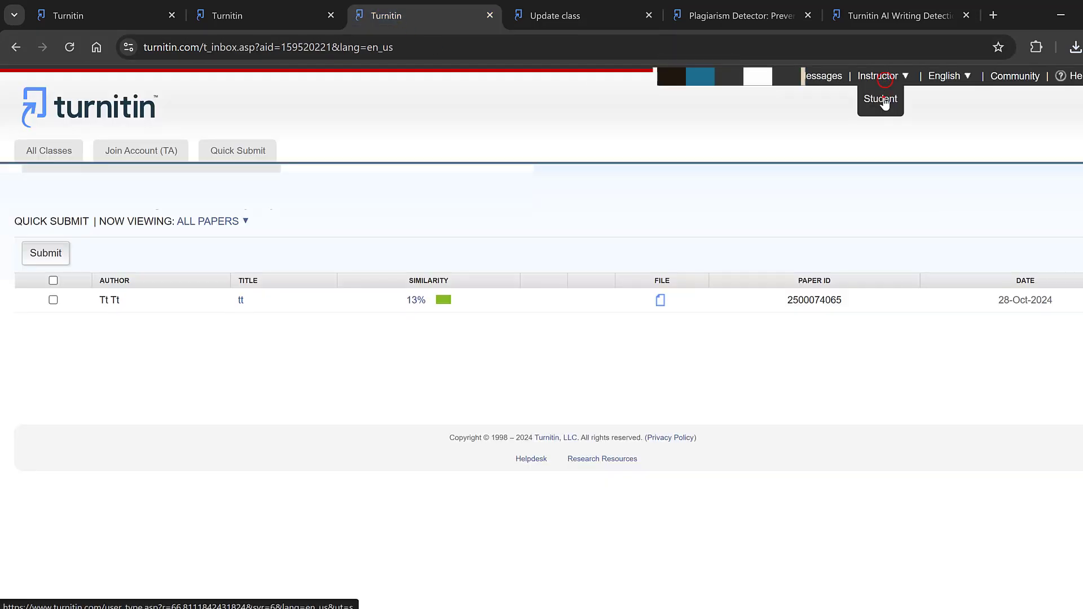
click(883, 97)
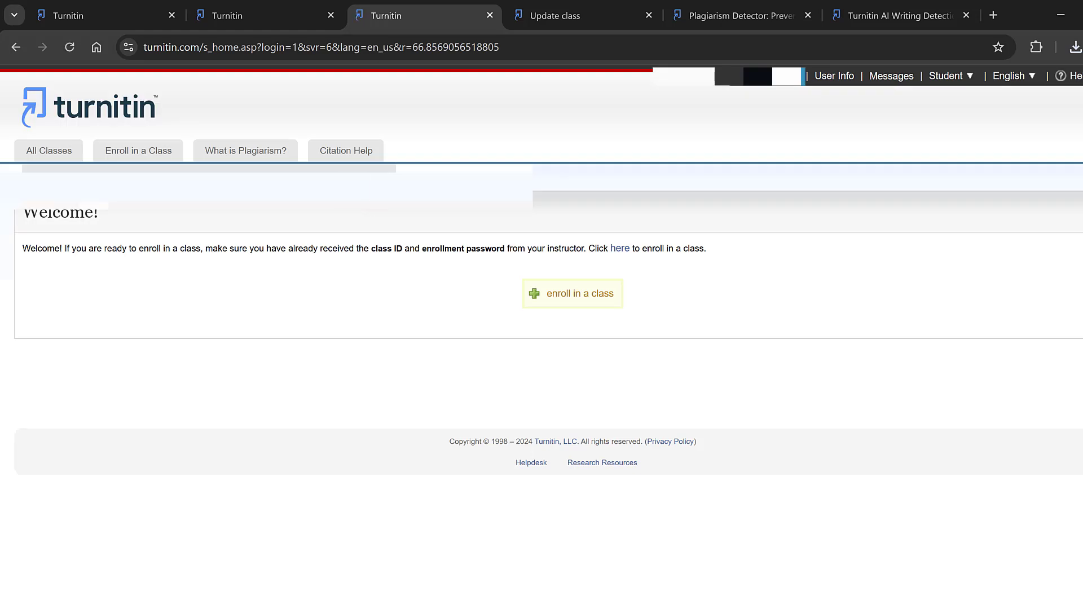
click(579, 303)
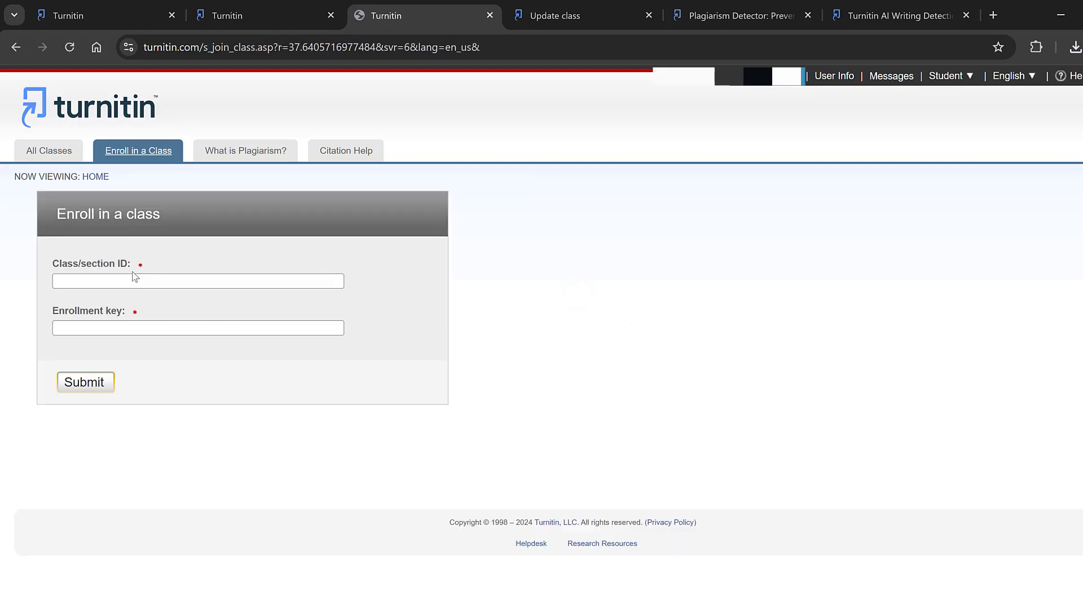